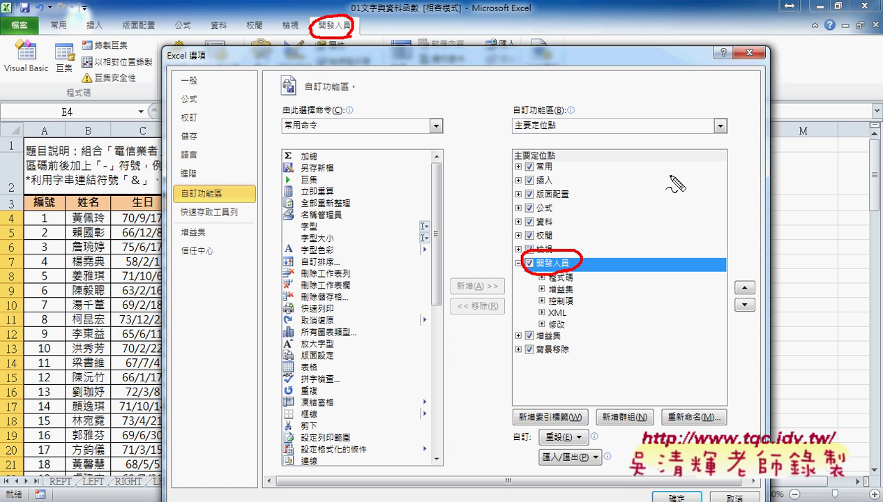
# Step: Mark the enabled 開發人員 (Developer) tab option with a red note, then clear the ink
pyautogui.moveTo(530, 257)
pyautogui.mouseDown()
pyautogui.moveTo(362, 50)
pyautogui.moveTo(388, 62)
pyautogui.mouseUp()
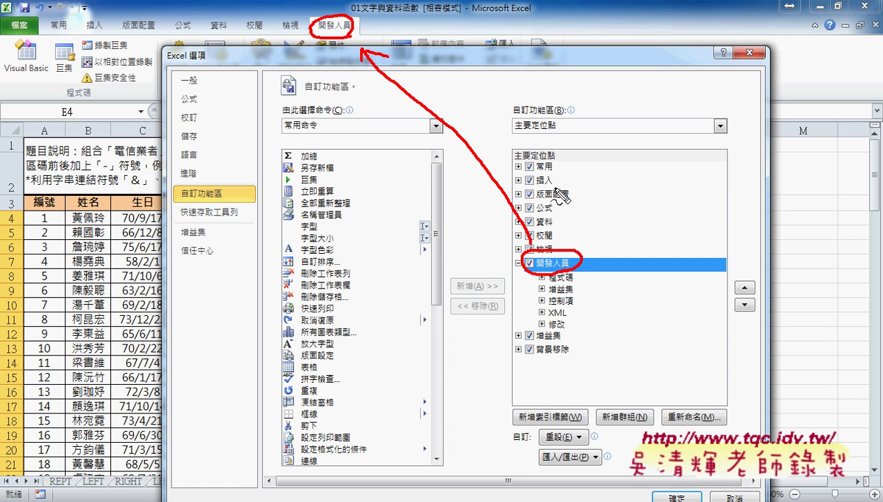
pyautogui.press('Escape')
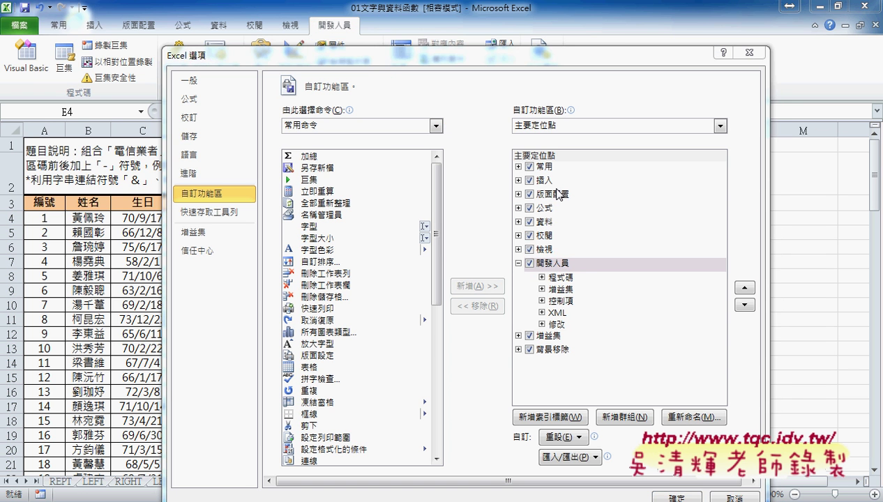
# Step: Close Excel Options and highlight the Developer tab's Visual Basic button with red ink
pyautogui.click(676, 496)
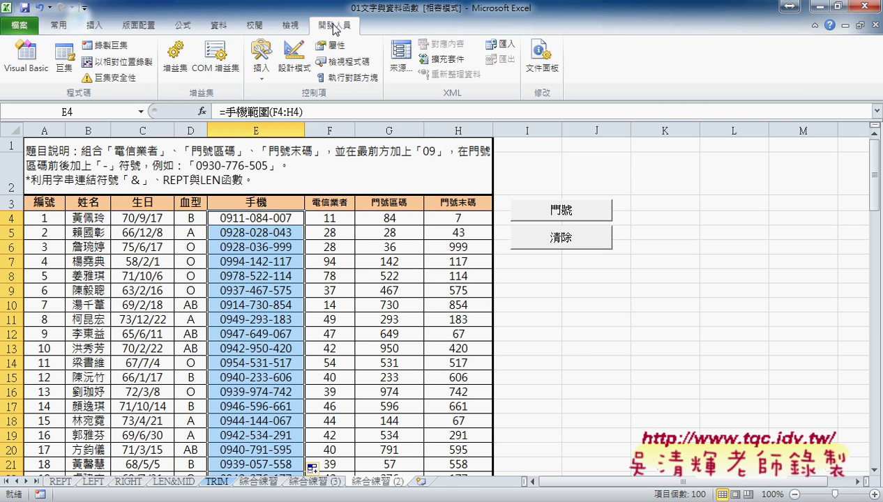
pyautogui.click(36, 80)
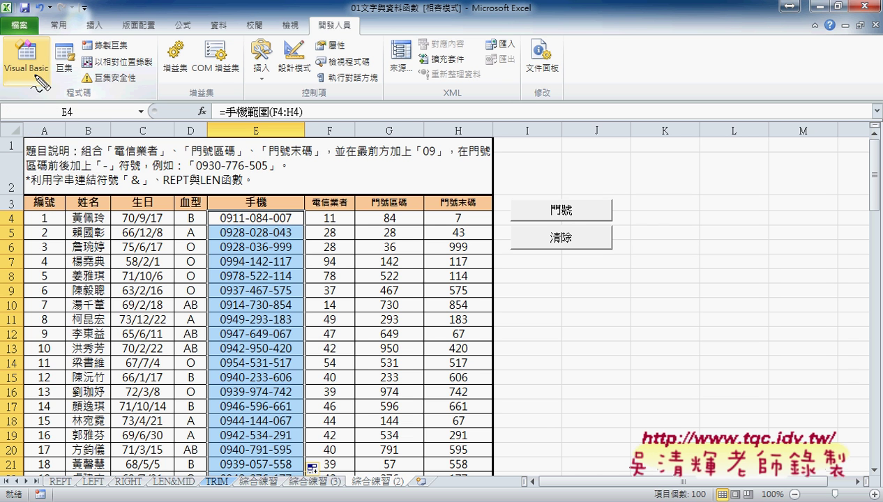
pyautogui.moveTo(45, 85)
pyautogui.mouseDown()
pyautogui.moveTo(3, 48)
pyautogui.moveTo(48, 84)
pyautogui.mouseUp()
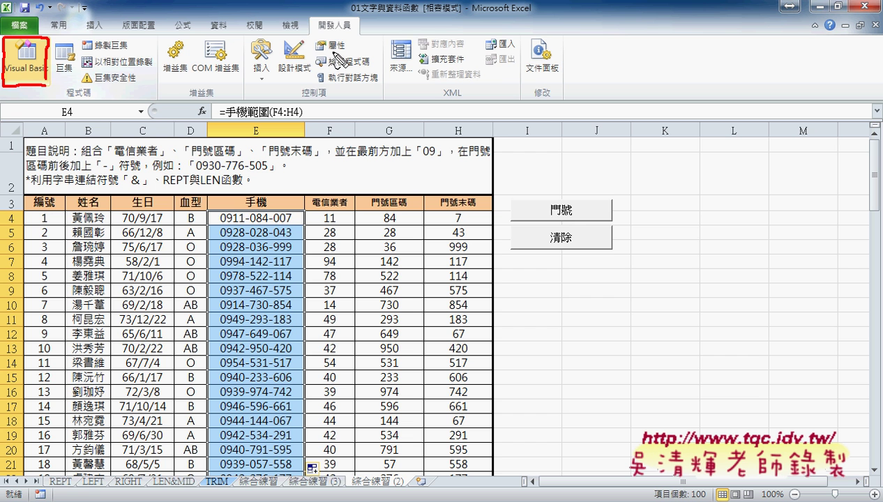
pyautogui.moveTo(311, 32)
pyautogui.mouseDown()
pyautogui.moveTo(53, 50)
pyautogui.moveTo(62, 61)
pyautogui.mouseUp()
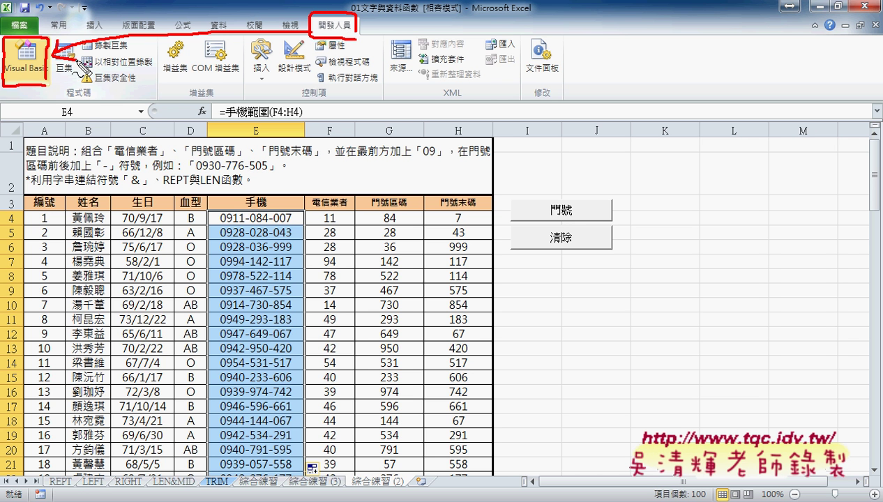
pyautogui.press('Escape')
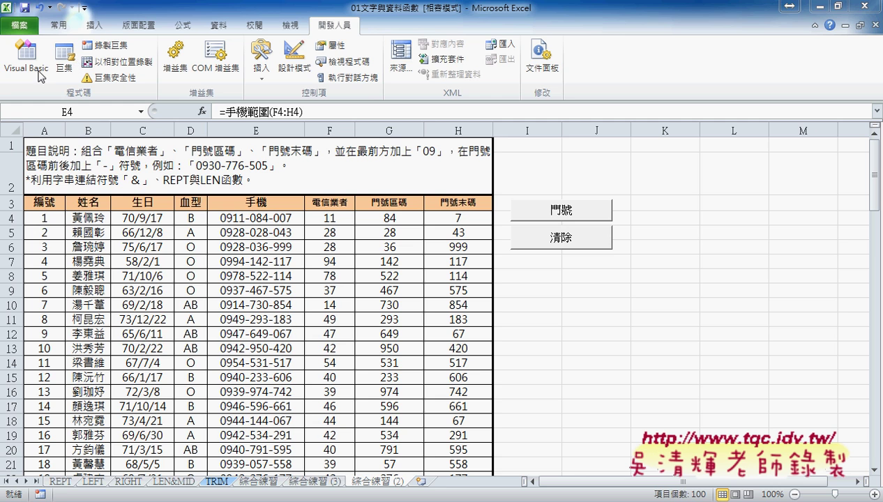
# Step: Open the VBA editor in a restored window, resize its panes to reveal Module1, and close Module1's code window
pyautogui.click(37, 74)
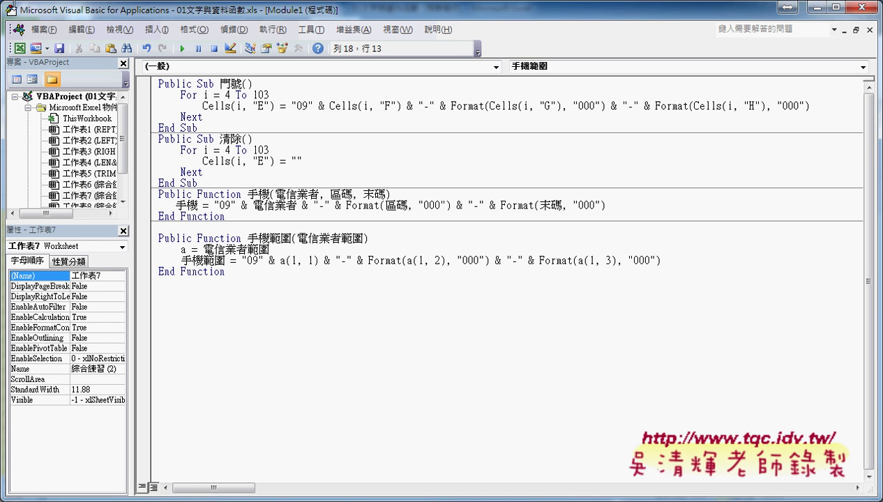
pyautogui.moveTo(175, 10)
pyautogui.mouseDown()
pyautogui.moveTo(176, 59)
pyautogui.moveTo(154, 54)
pyautogui.mouseUp()
pyautogui.moveTo(195, 150); pyautogui.dragTo(240, 150)
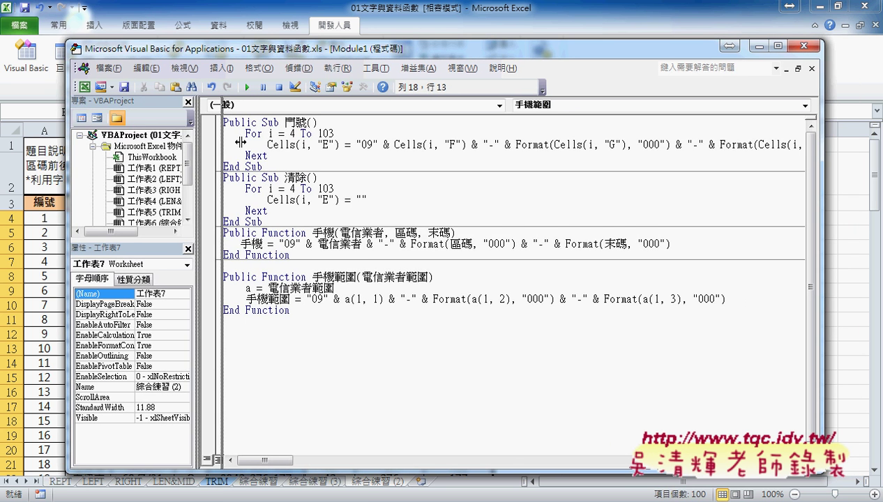
pyautogui.moveTo(187, 240); pyautogui.dragTo(188, 316)
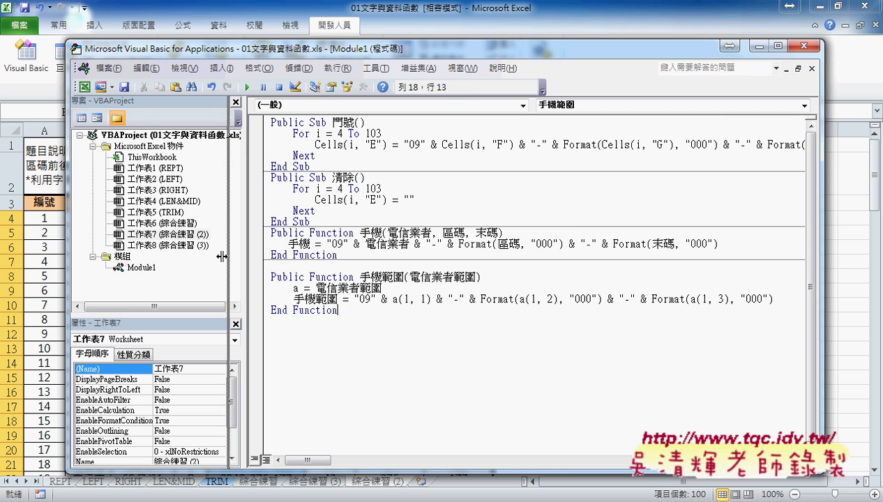
pyautogui.moveTo(244, 265); pyautogui.dragTo(222, 256)
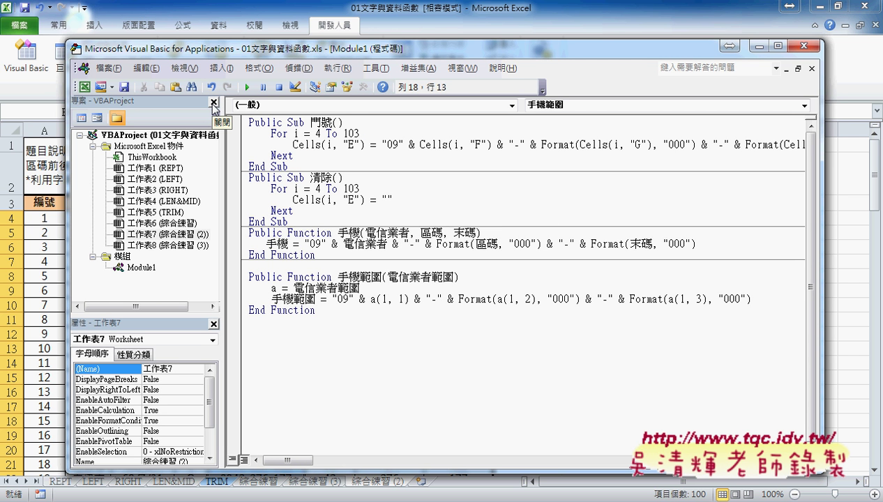
pyautogui.click(811, 68)
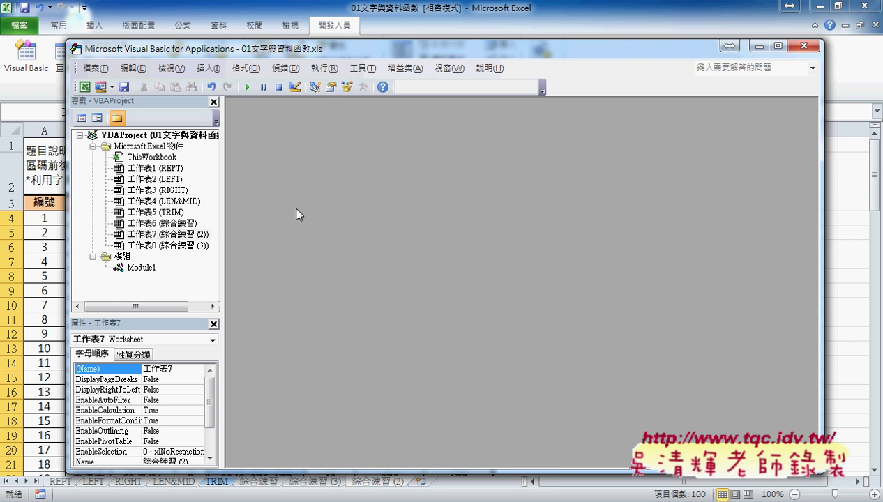
# Step: Remove Module1 from the project, answering No (否) to exporting it
pyautogui.click(136, 268)
pyautogui.rightClick(142, 269)
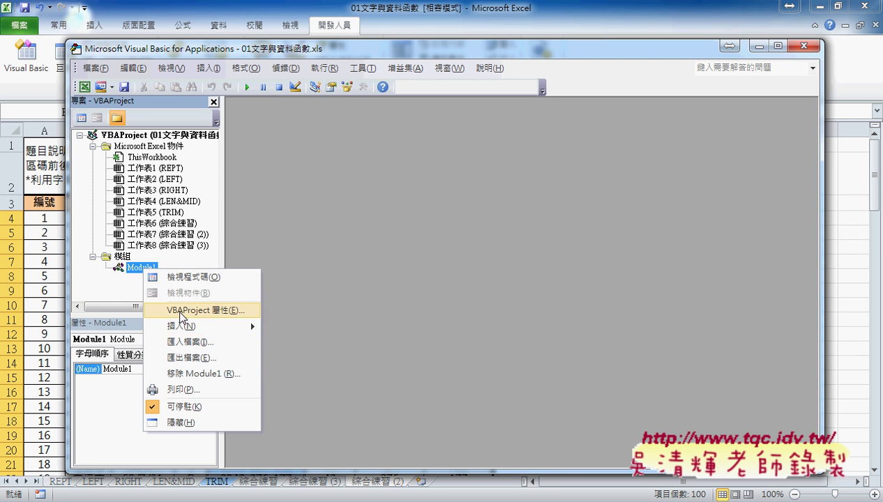
pyautogui.click(202, 374)
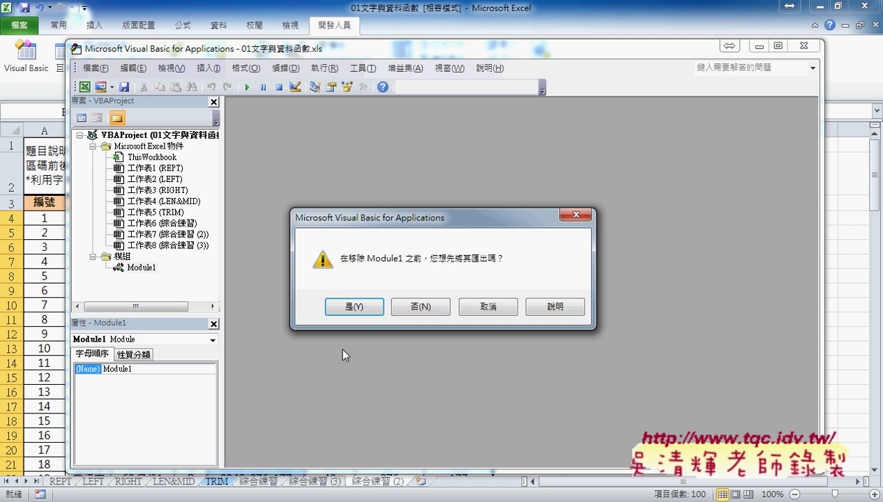
pyautogui.click(421, 311)
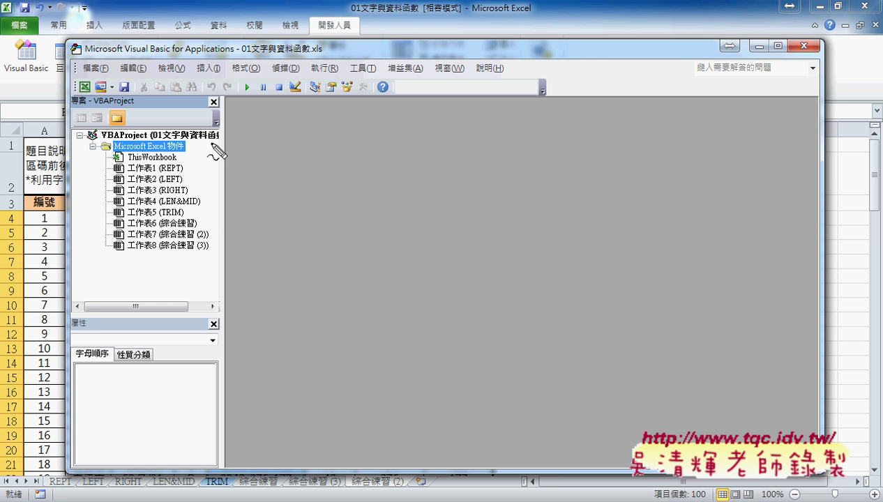
# Step: Circle the VBAProject entry and project pane title in red, then clear the annotations
pyautogui.moveTo(213, 146)
pyautogui.mouseDown()
pyautogui.moveTo(220, 128)
pyautogui.moveTo(210, 145)
pyautogui.mouseUp()
pyautogui.moveTo(139, 108)
pyautogui.mouseDown()
pyautogui.moveTo(134, 101)
pyautogui.moveTo(147, 105)
pyautogui.mouseUp()
pyautogui.moveTo(220, 196)
pyautogui.mouseDown()
pyautogui.moveTo(251, 196)
pyautogui.moveTo(248, 208)
pyautogui.mouseUp()
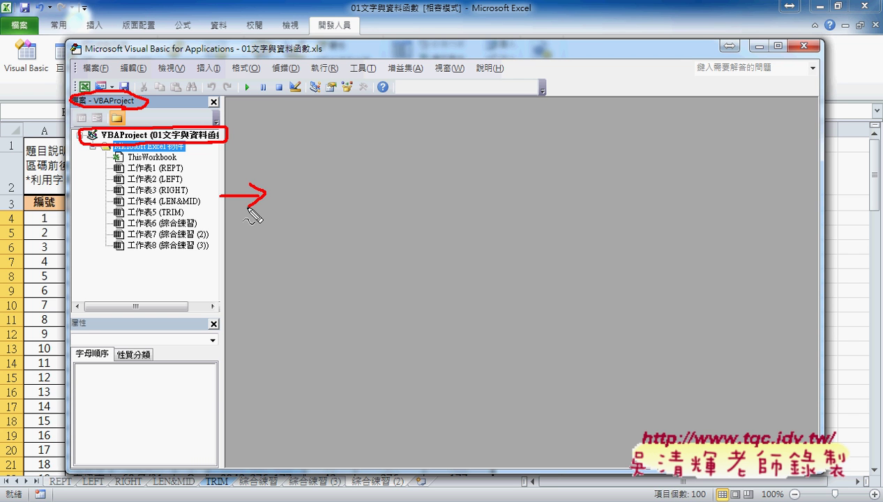
pyautogui.press('Escape')
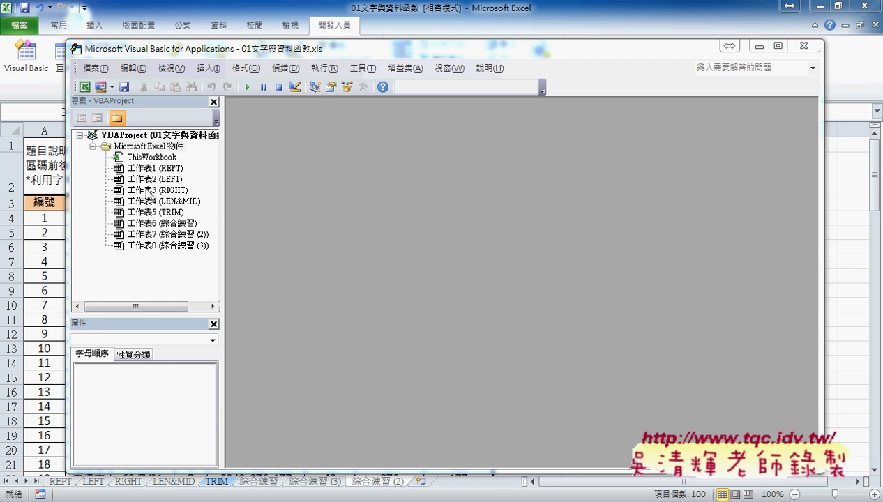
# Step: Insert two standard modules, Module1 and Module2, from the project tree's Insert menu
pyautogui.rightClick(147, 190)
pyautogui.moveTo(209, 247)
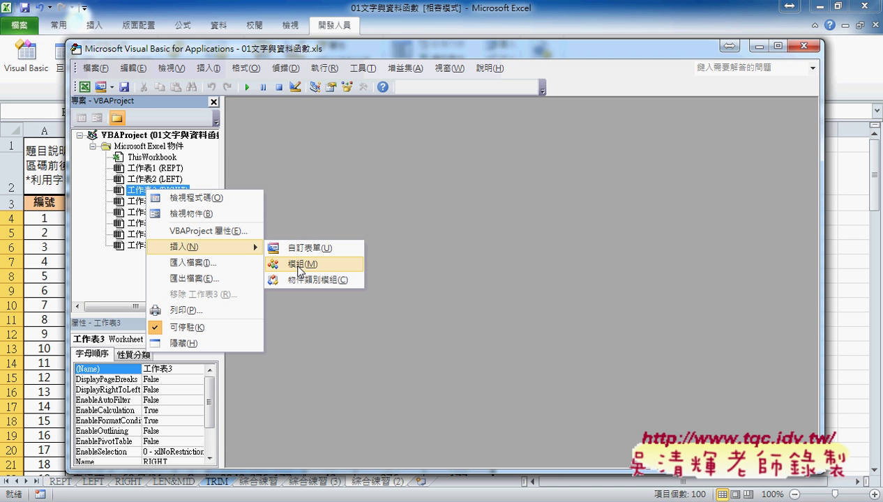
pyautogui.click(298, 264)
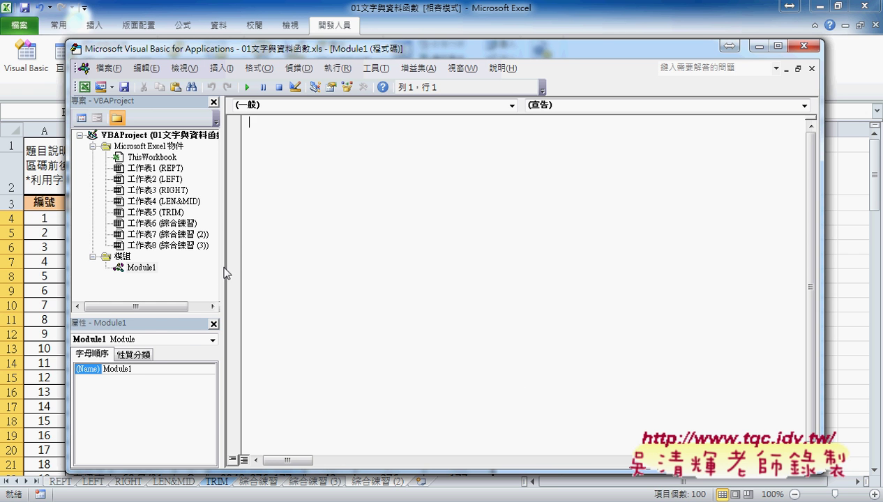
pyautogui.rightClick(160, 234)
pyautogui.moveTo(216, 297)
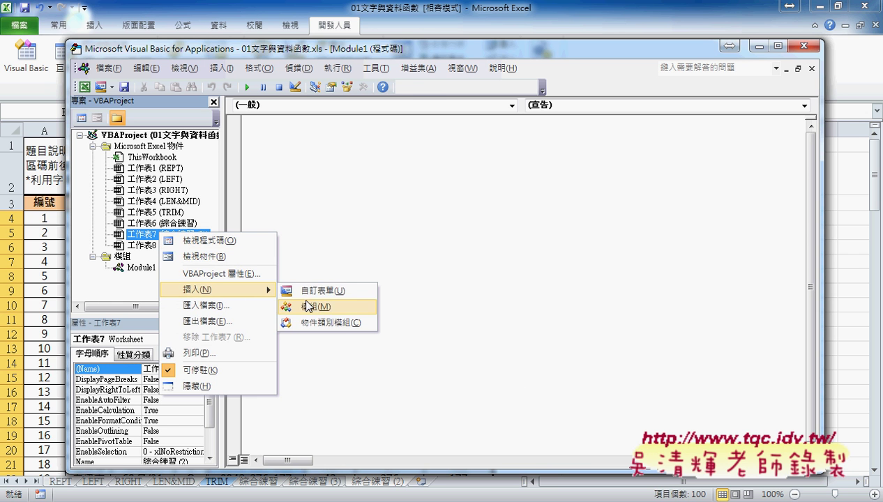
pyautogui.click(315, 306)
# Step: Add Module3 and Module4, shrinking the project tree pane in between
pyautogui.rightClick(152, 215)
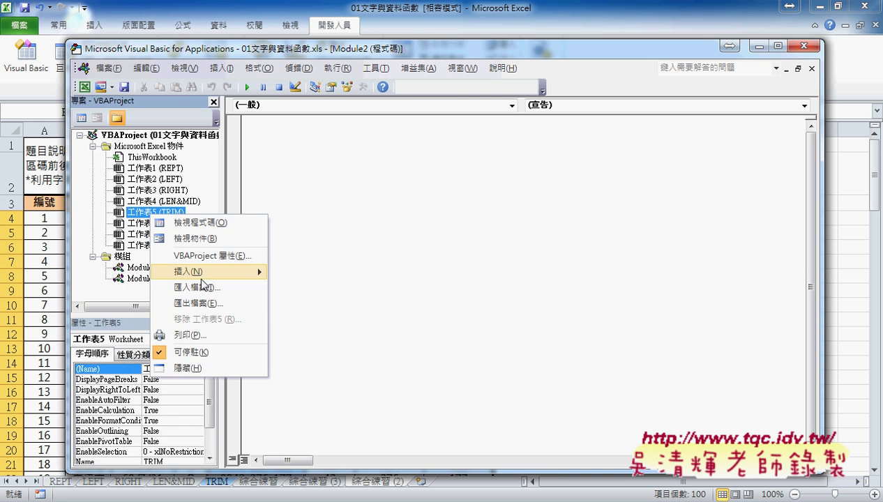
pyautogui.moveTo(202, 272)
pyautogui.click(282, 288)
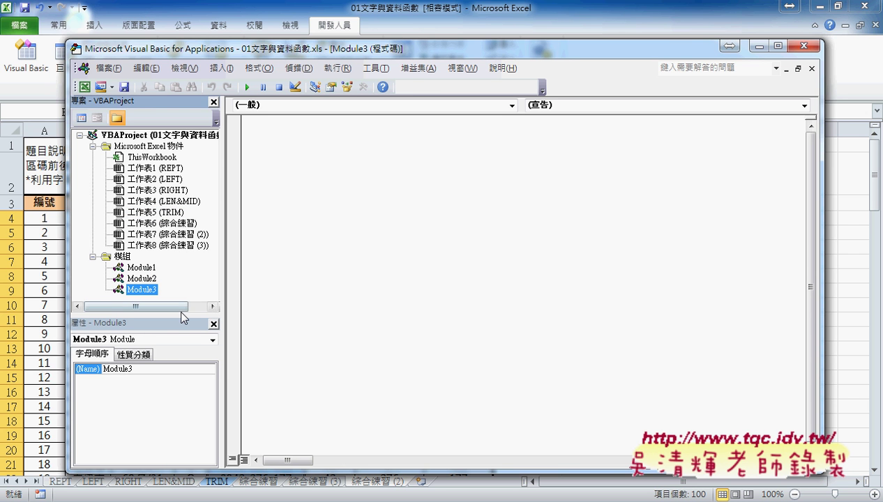
pyautogui.moveTo(181, 314); pyautogui.dragTo(174, 255)
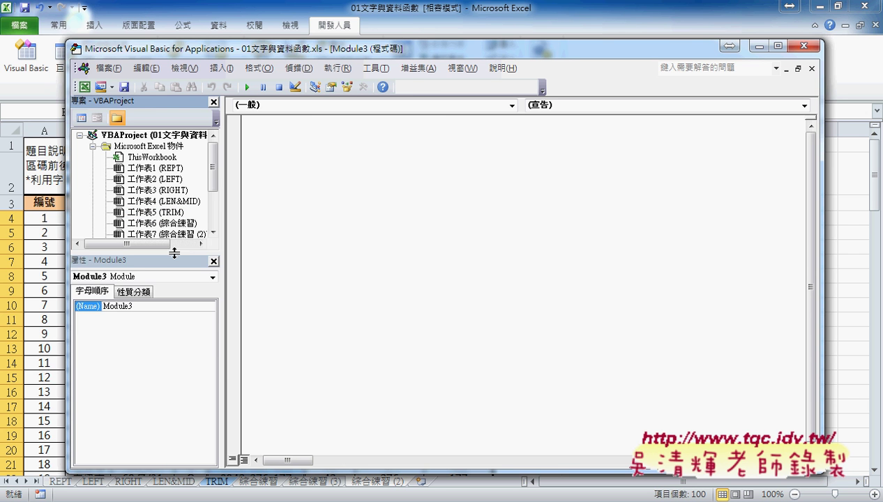
pyautogui.rightClick(158, 191)
pyautogui.moveTo(200, 262)
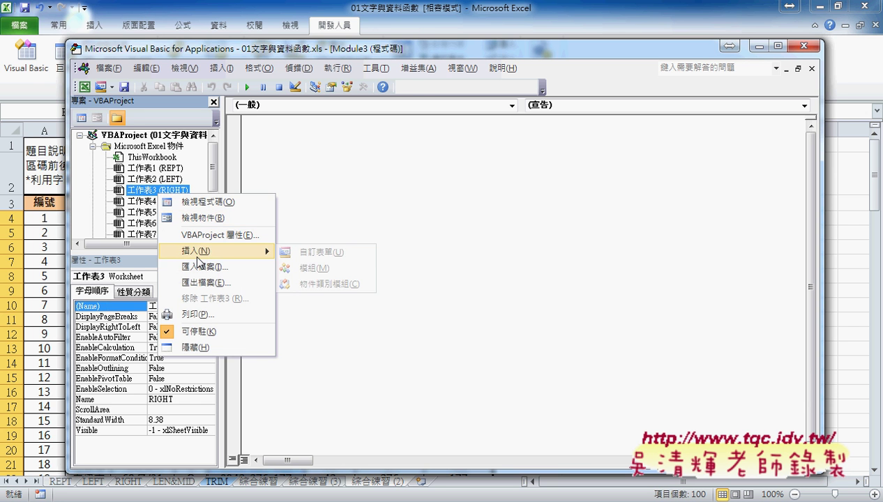
pyautogui.click(307, 265)
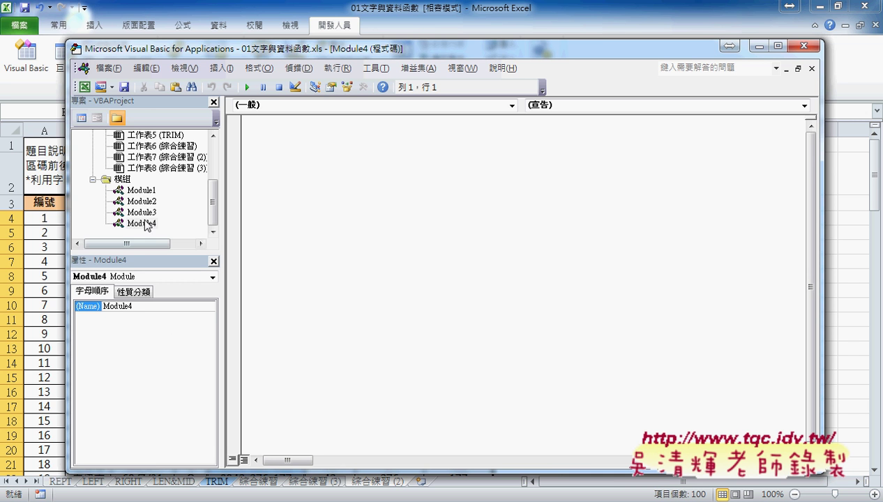
pyautogui.click(143, 202)
pyautogui.click(143, 191)
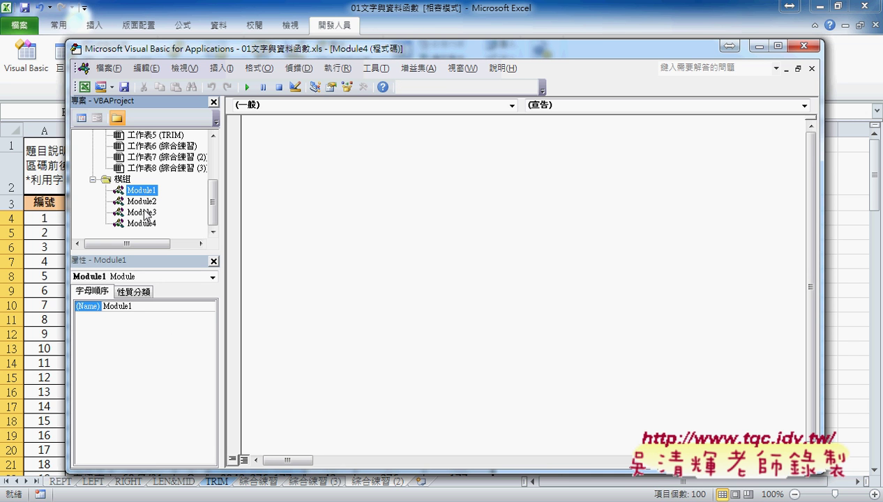
pyautogui.click(144, 212)
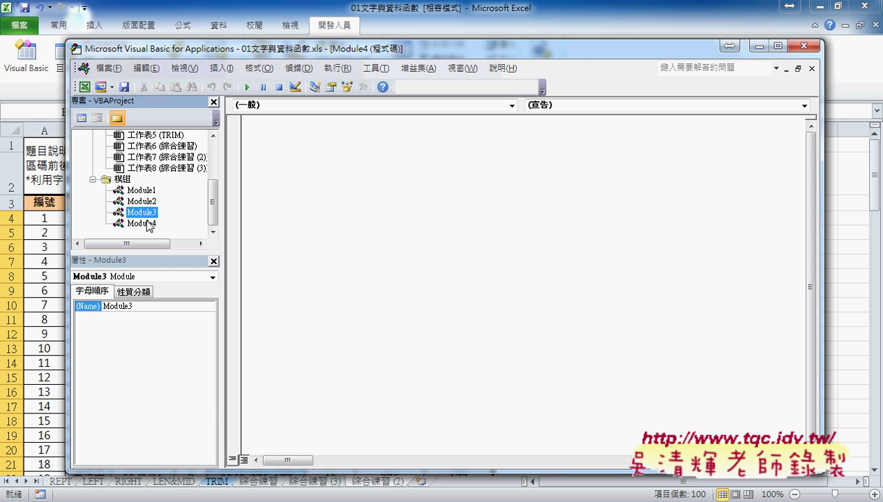
pyautogui.click(143, 190)
pyautogui.click(143, 201)
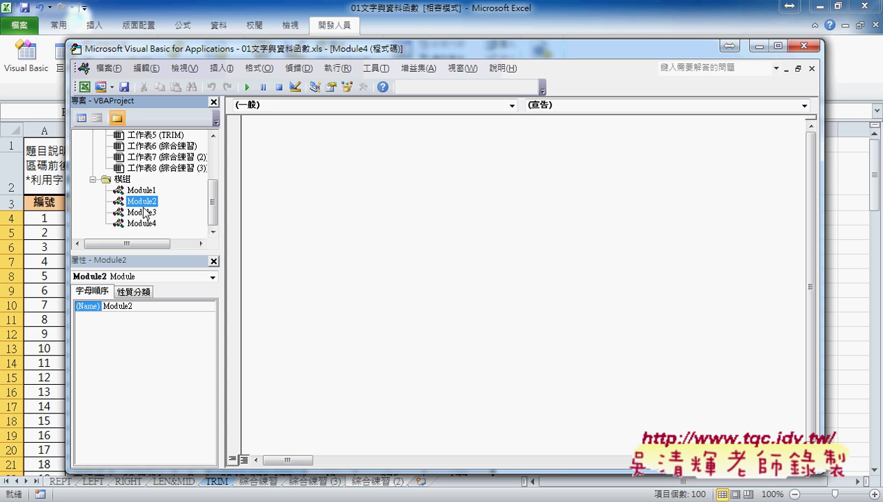
pyautogui.click(145, 212)
pyautogui.click(143, 223)
pyautogui.click(143, 190)
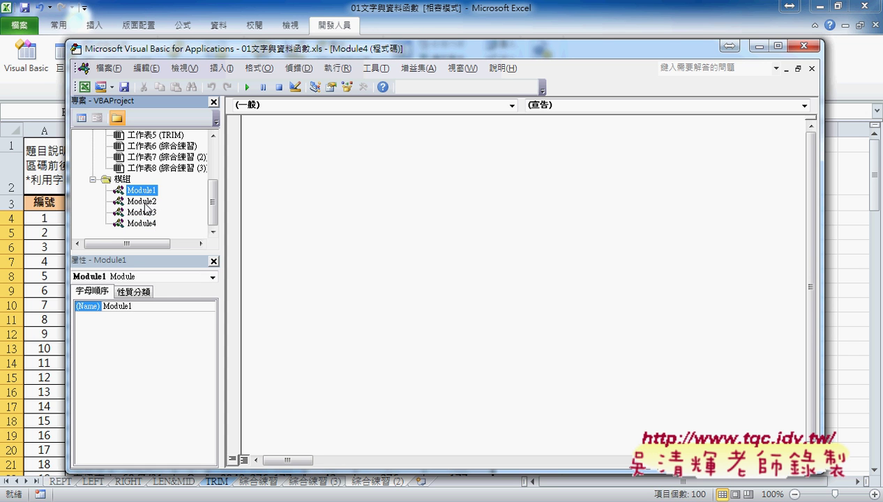
pyautogui.click(144, 203)
pyautogui.click(144, 212)
pyautogui.click(147, 223)
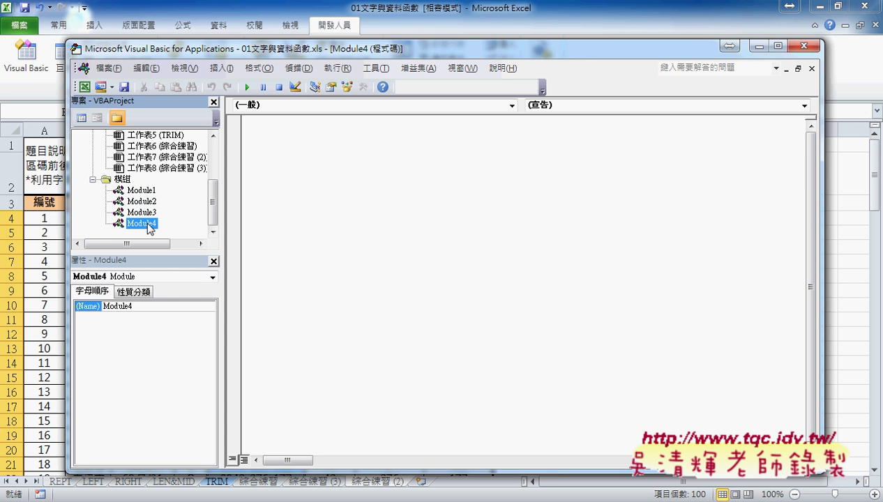
pyautogui.doubleClick(112, 306)
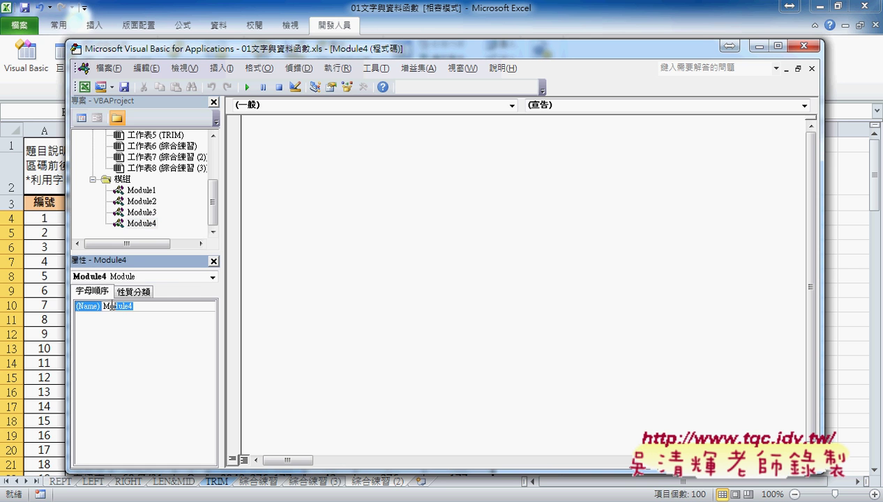
pyautogui.click(145, 191)
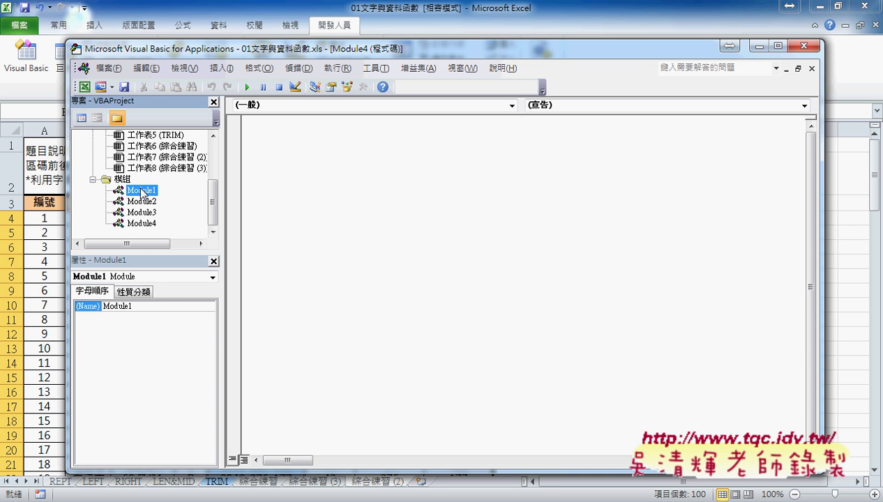
# Step: Remove Module4, Module3 and Module2 in turn, answering No to each export prompt
pyautogui.rightClick(148, 223)
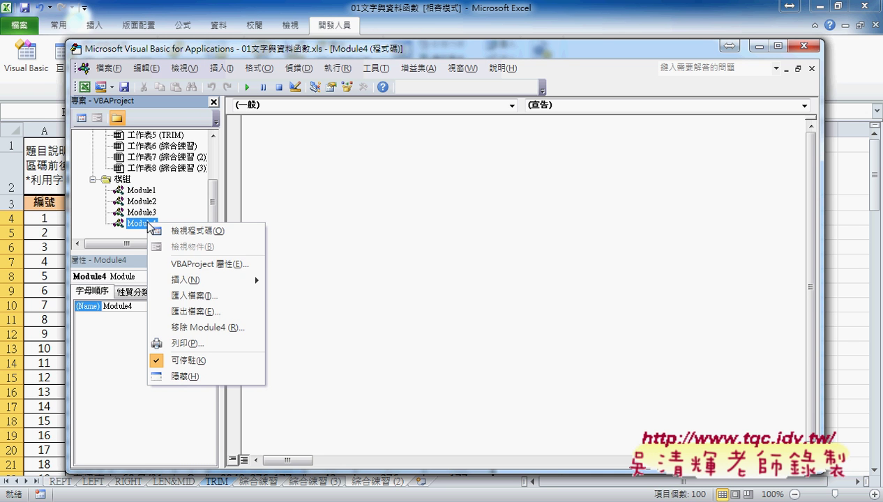
pyautogui.click(206, 327)
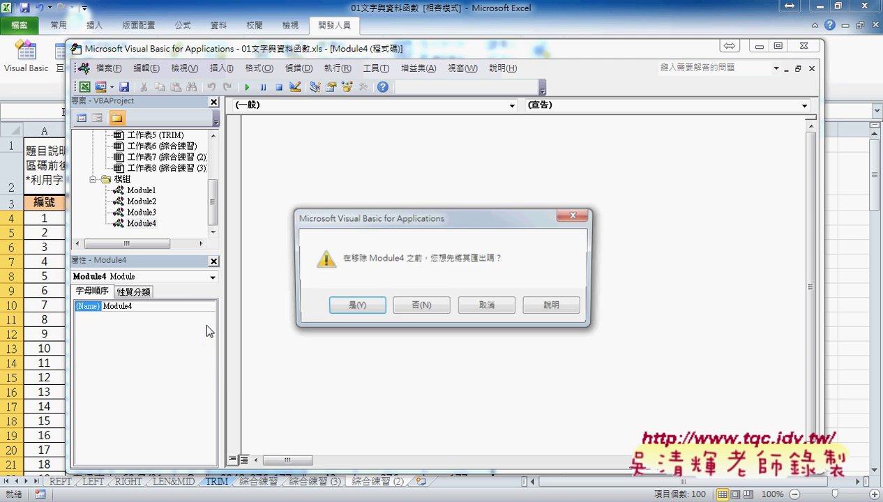
pyautogui.click(416, 308)
pyautogui.rightClick(145, 223)
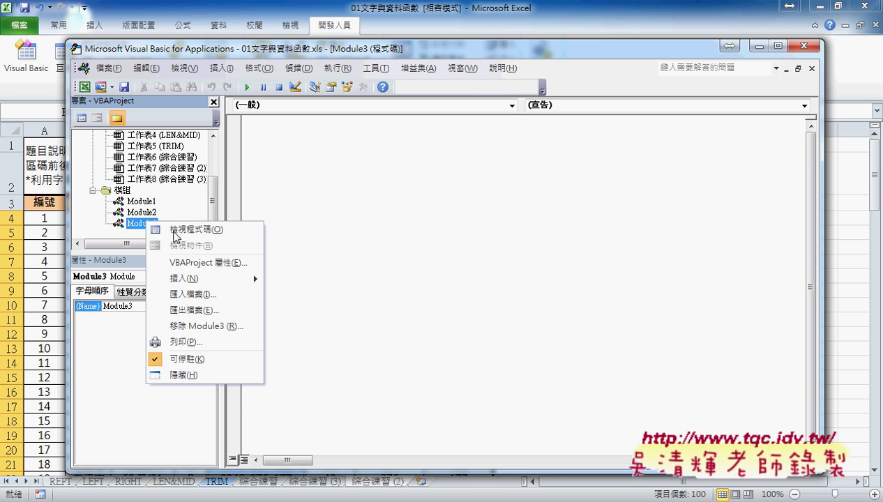
pyautogui.click(230, 326)
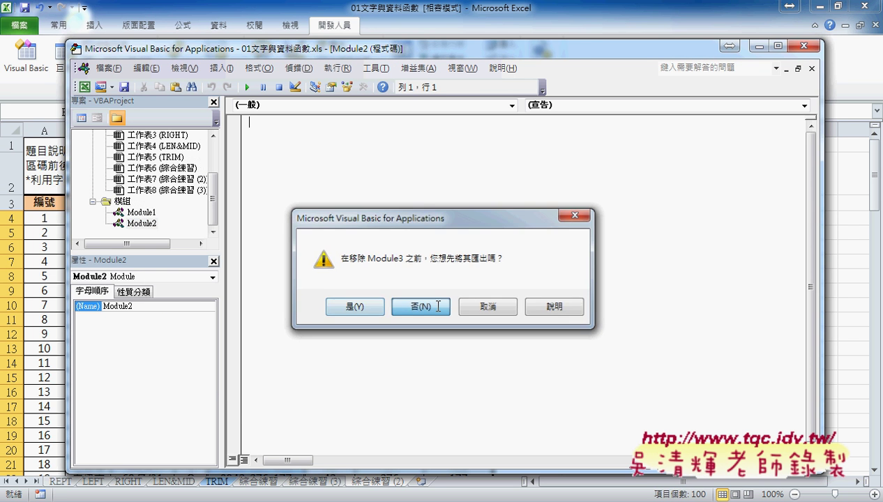
pyautogui.click(416, 309)
pyautogui.rightClick(149, 223)
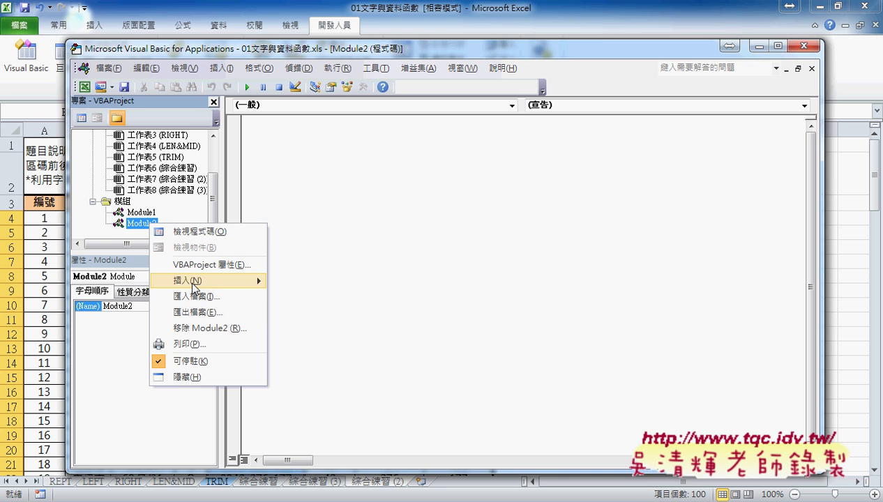
pyautogui.click(230, 327)
pyautogui.click(420, 307)
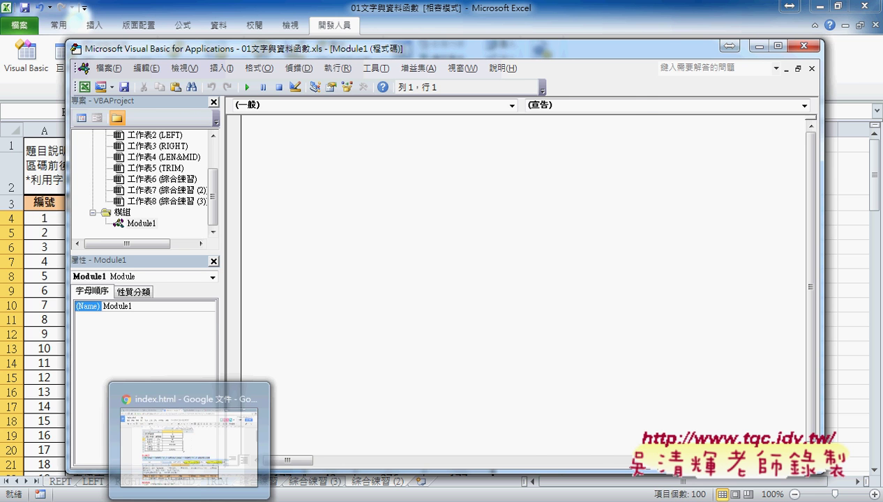
# Step: Scroll index.html to the Public Sub 門號 code and mark the macro boundaries in red
pyautogui.click(207, 452)
pyautogui.scroll(-2, 389, 255)
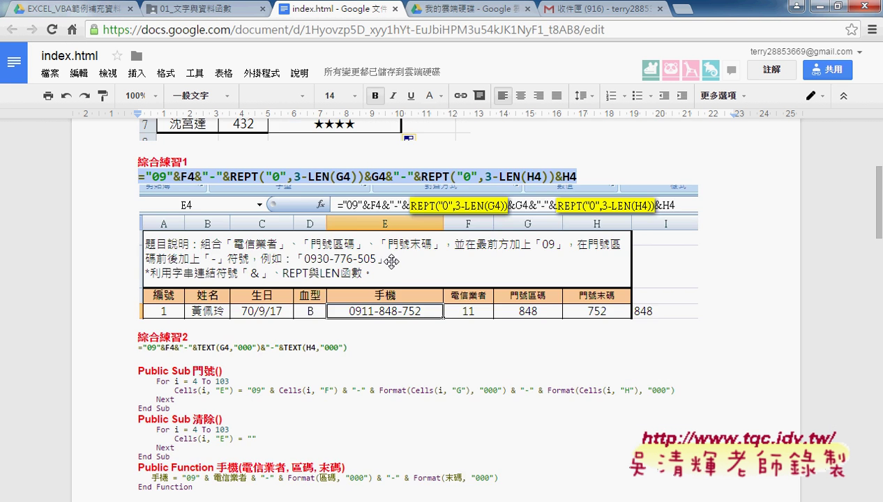
pyautogui.scroll(-1, 394, 263)
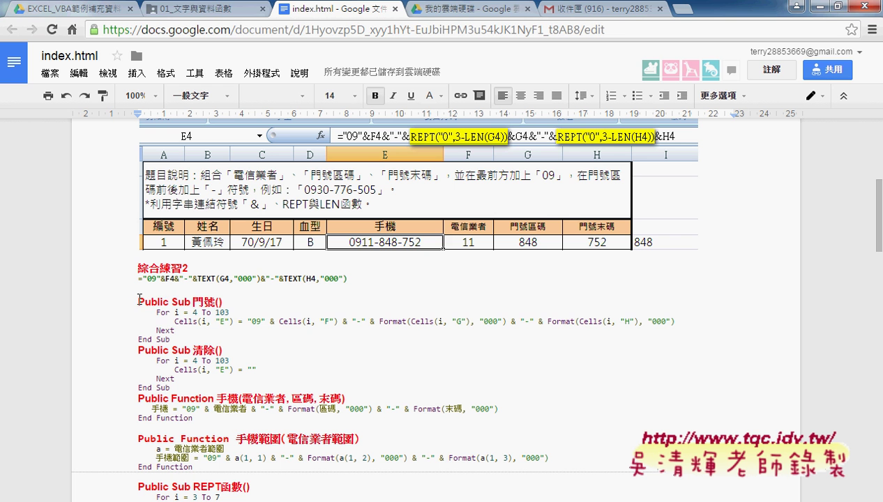
pyautogui.moveTo(139, 298); pyautogui.dragTo(172, 340)
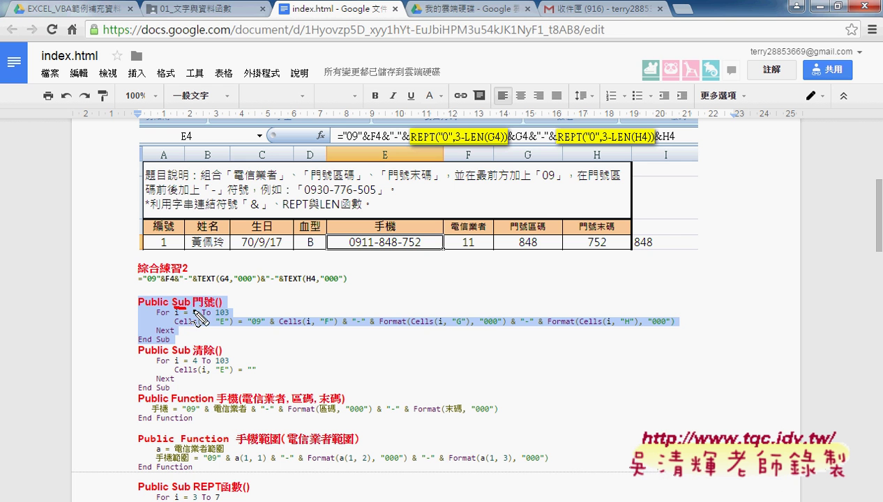
pyautogui.moveTo(187, 304); pyautogui.dragTo(209, 305)
pyautogui.moveTo(138, 342)
pyautogui.mouseDown()
pyautogui.moveTo(343, 300)
pyautogui.moveTo(200, 354)
pyautogui.mouseUp()
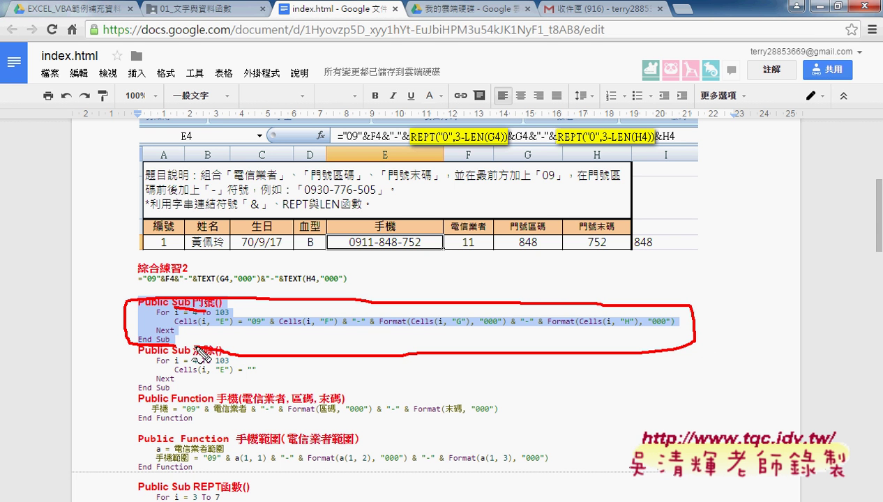
pyautogui.moveTo(178, 390); pyautogui.dragTo(138, 391)
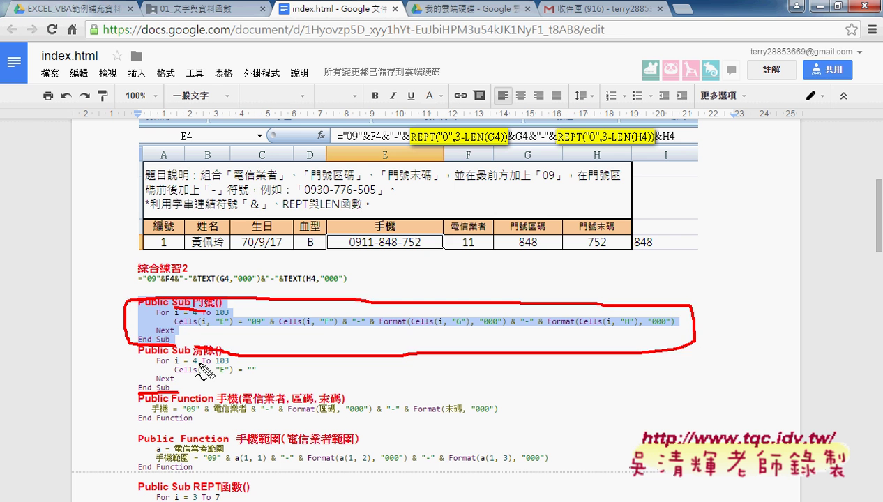
pyautogui.press('Escape')
# Step: Select the full 門號 and 清除 macro code and switch back to Excel's VBA editor
pyautogui.click(157, 304)
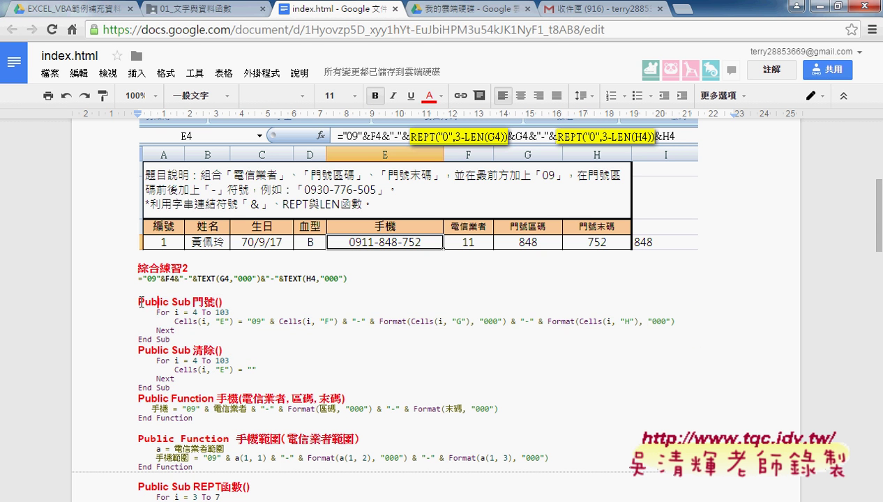
pyautogui.moveTo(139, 301); pyautogui.dragTo(179, 387)
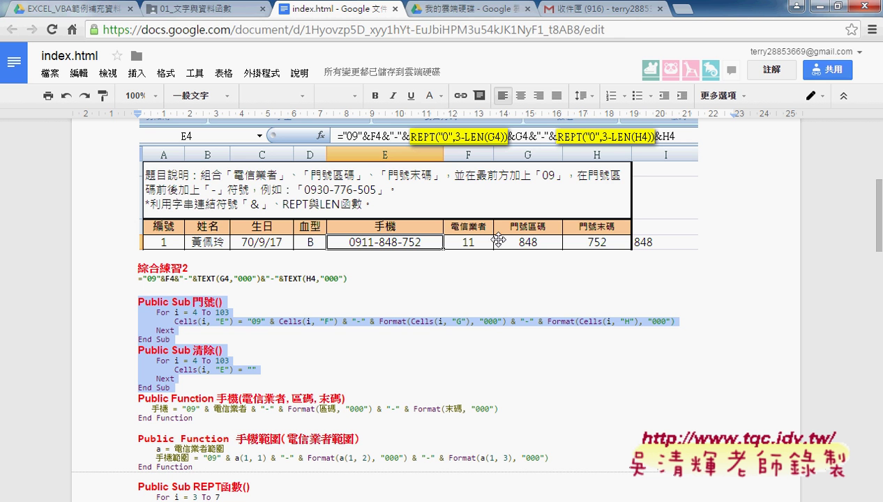
pyautogui.click(817, 6)
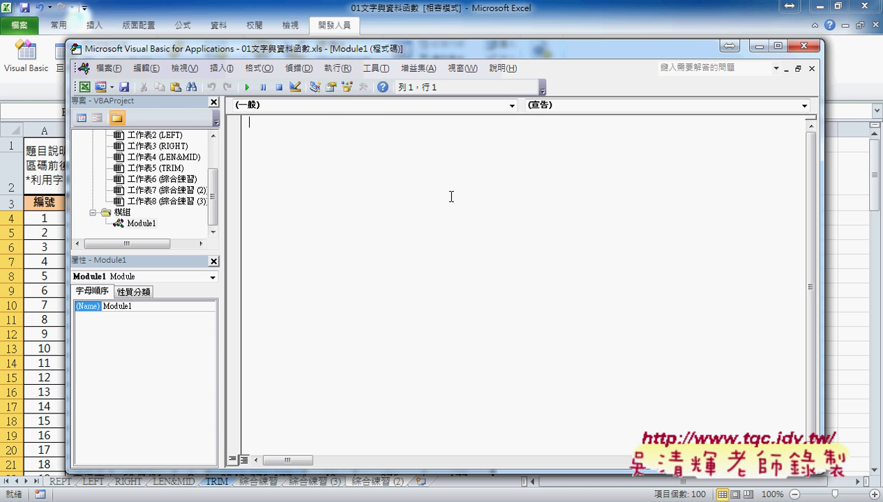
pyautogui.rightClick(451, 197)
pyautogui.click(482, 236)
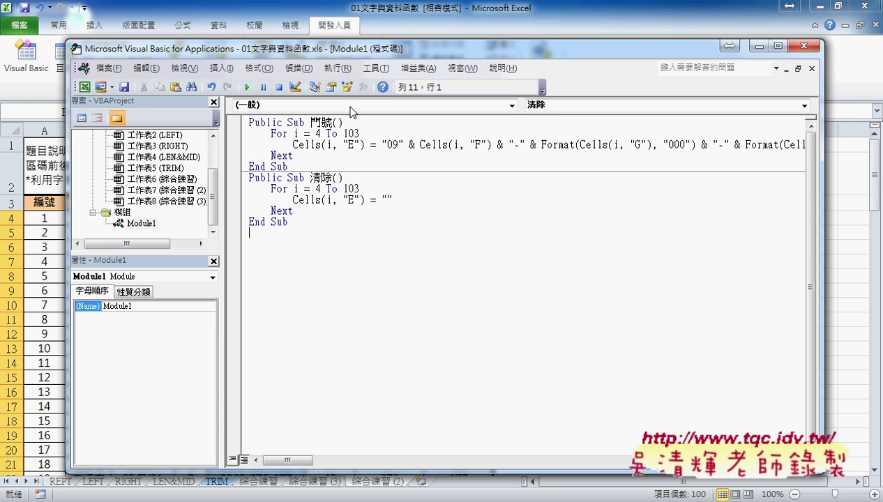
pyautogui.click(376, 69)
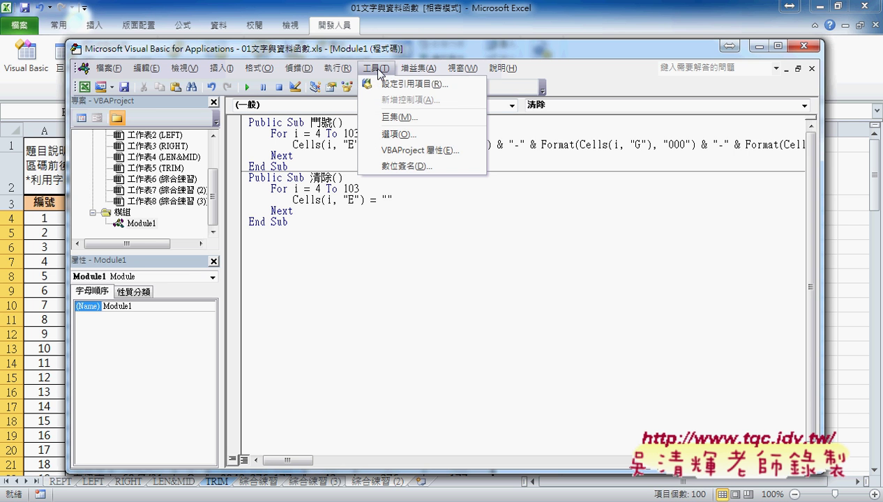
pyautogui.click(397, 134)
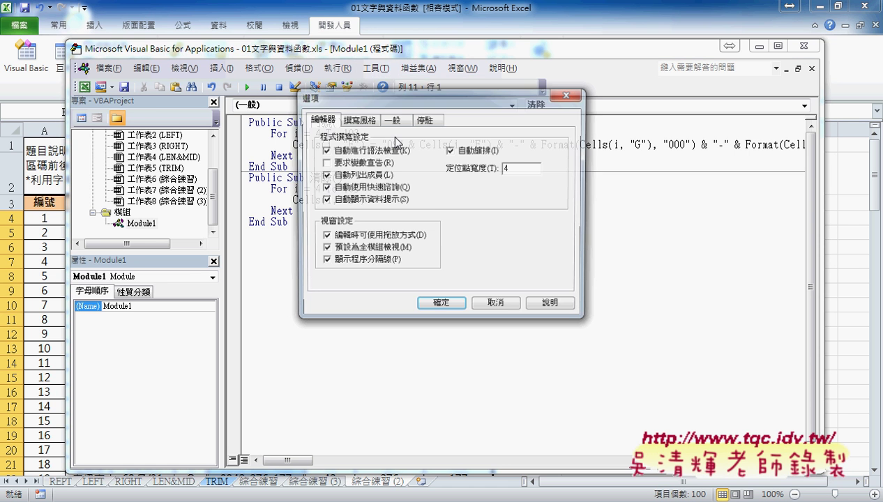
pyautogui.click(358, 119)
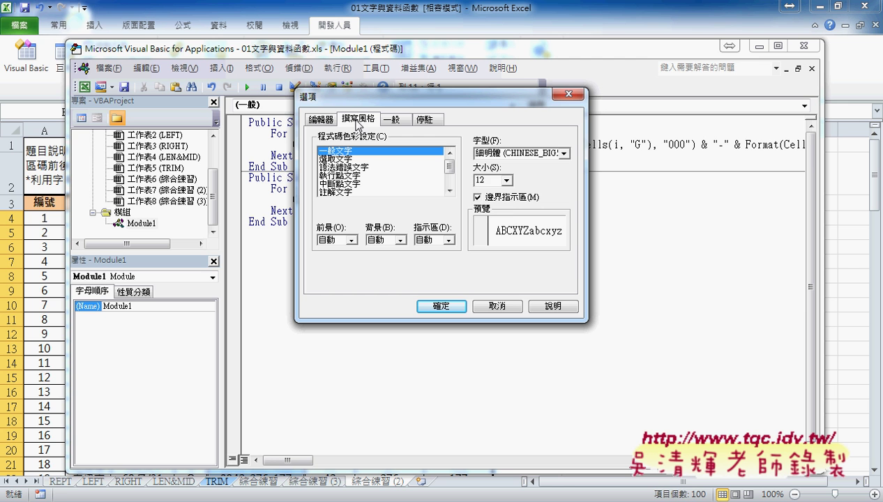
pyautogui.click(507, 181)
pyautogui.scroll(2, 490, 202)
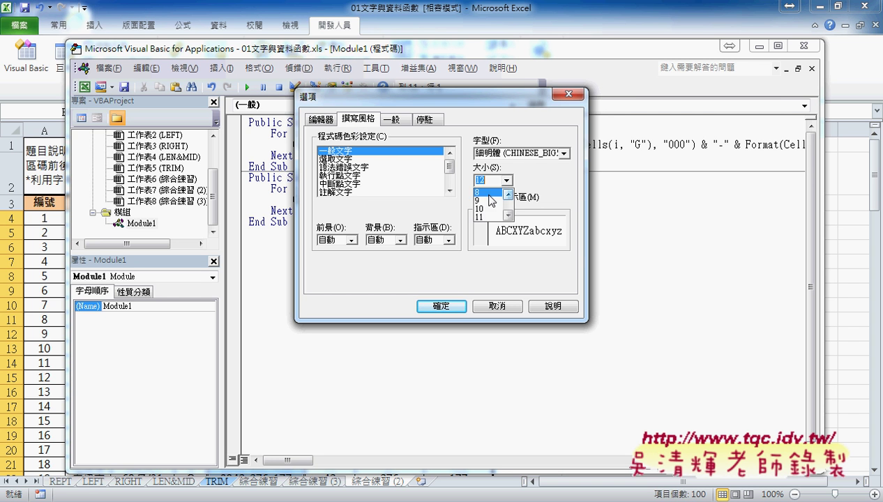
pyautogui.scroll(-3, 491, 207)
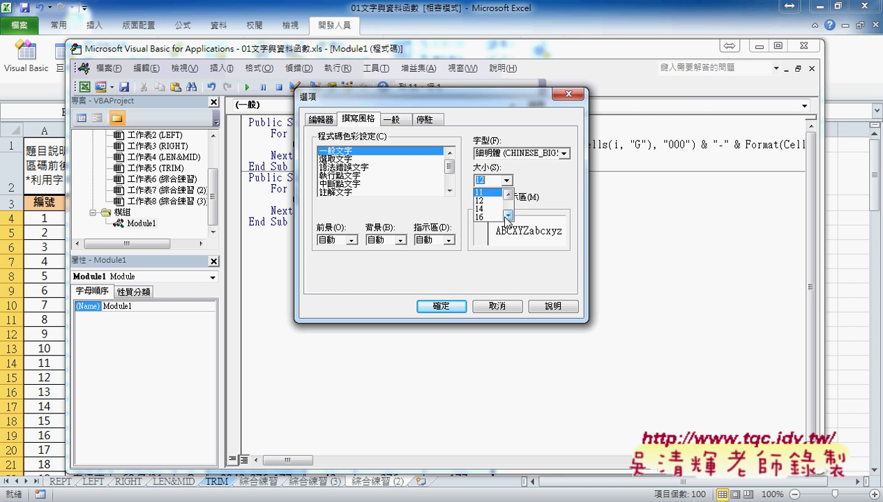
pyautogui.click(507, 309)
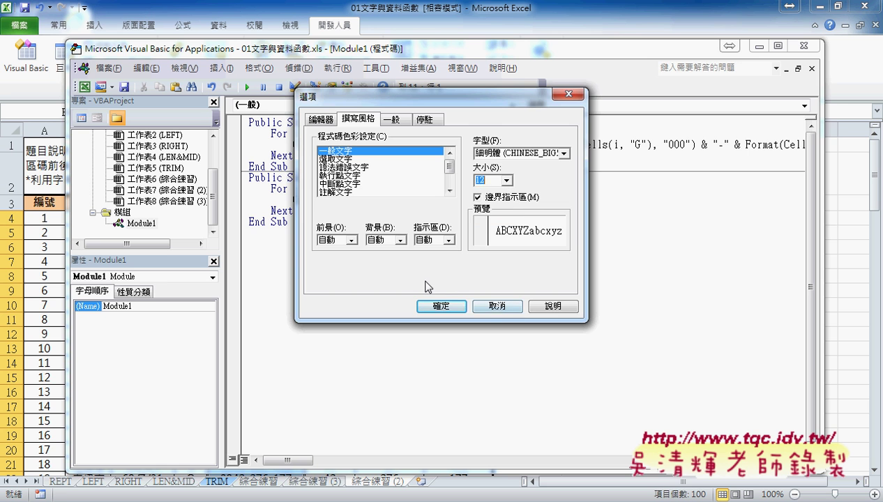
pyautogui.click(491, 306)
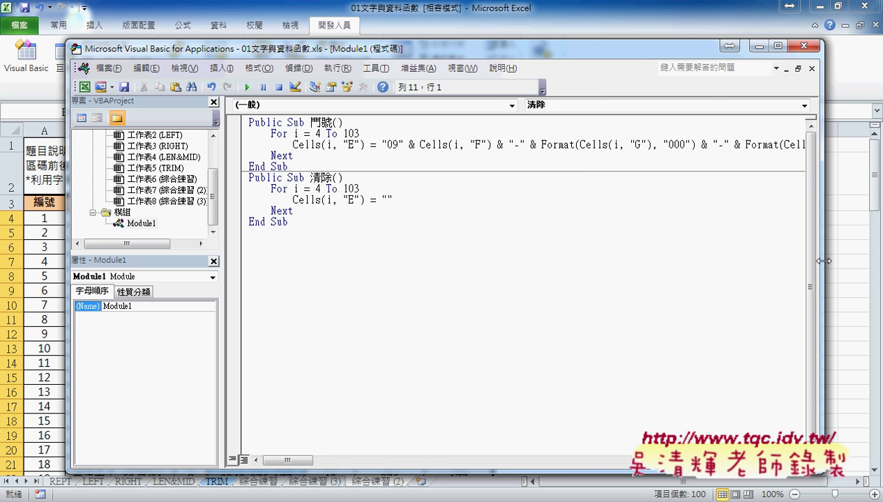
# Step: Narrow the VBA editor and move it right to uncover the worksheet, placing the cursor in Sub 清除
pyautogui.moveTo(823, 263); pyautogui.dragTo(705, 262)
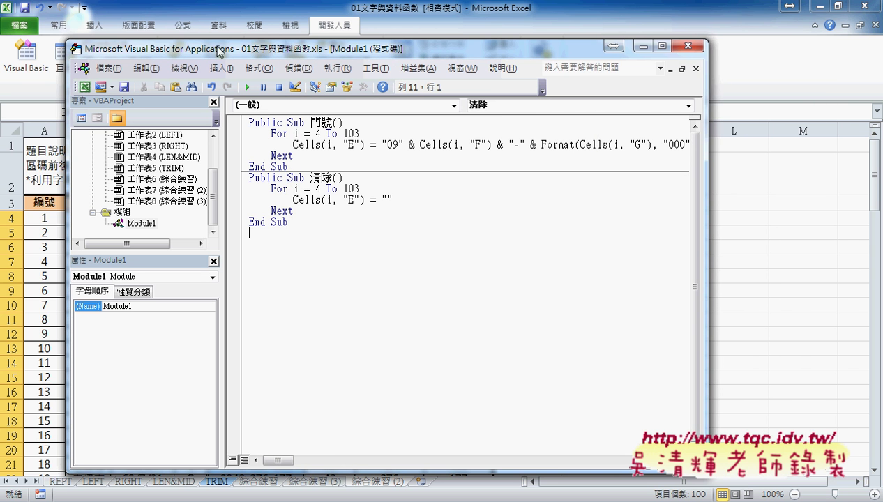
pyautogui.moveTo(218, 51)
pyautogui.mouseDown()
pyautogui.moveTo(541, 38)
pyautogui.moveTo(482, 30)
pyautogui.mouseUp()
pyautogui.click(570, 168)
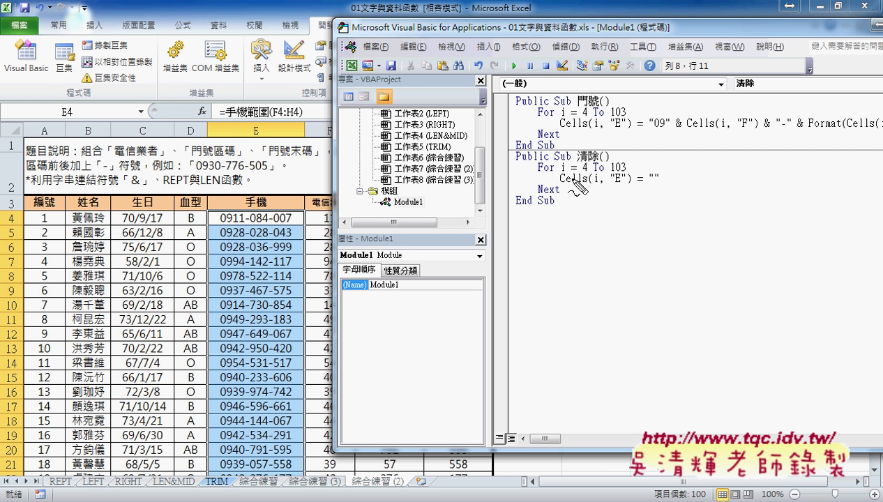
# Step: Annotate the 清除 code and how to run it in red, then erase the marks
pyautogui.moveTo(564, 169); pyautogui.dragTo(564, 182)
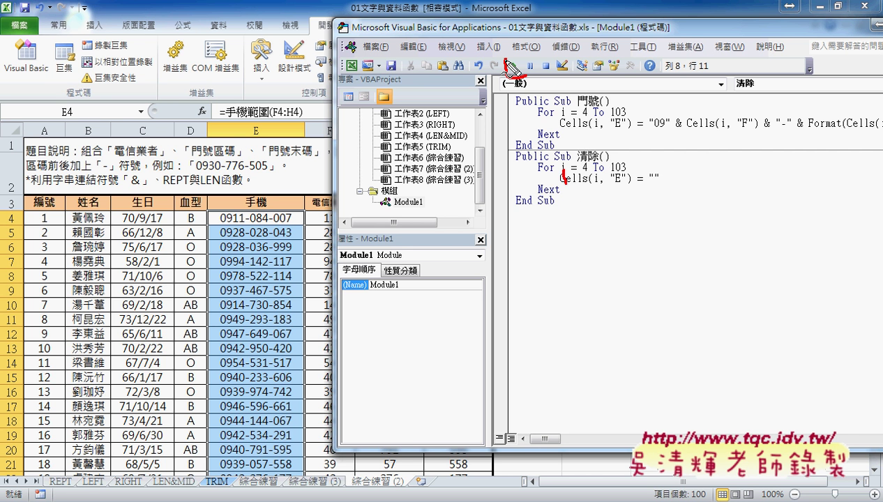
pyautogui.moveTo(521, 57); pyautogui.dragTo(518, 58)
pyautogui.moveTo(518, 177); pyautogui.dragTo(499, 81)
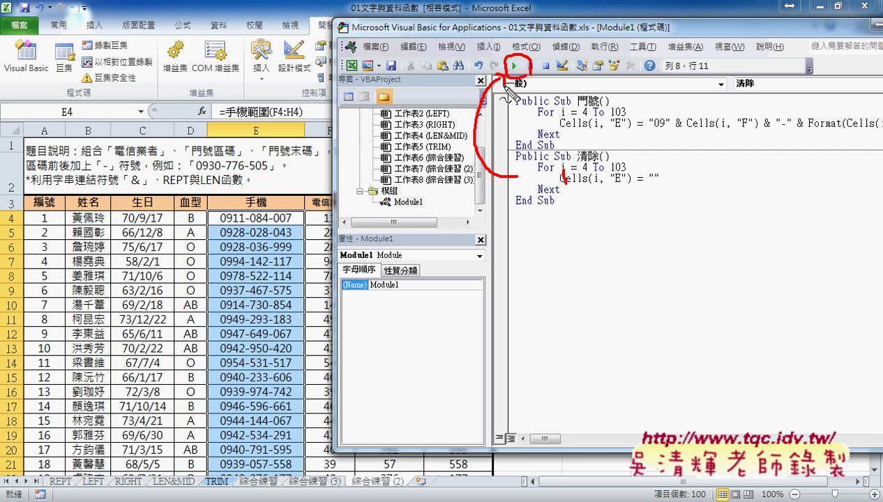
pyautogui.press('Escape')
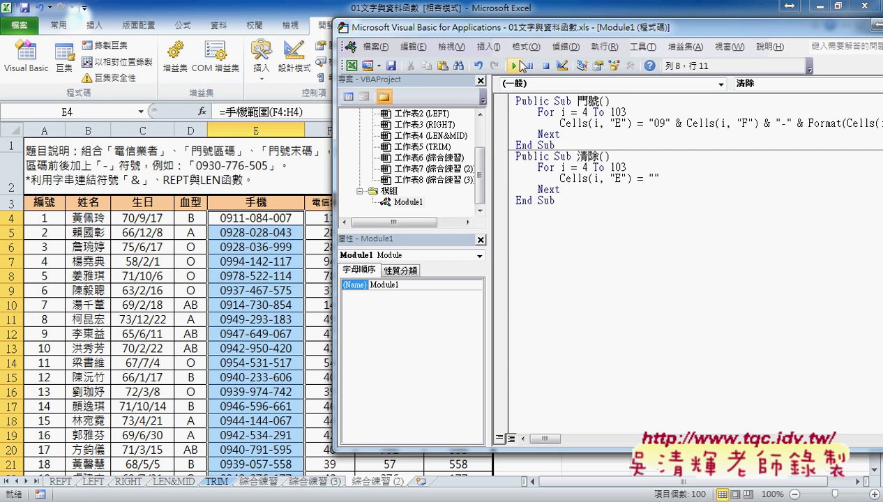
# Step: Run 清除 to empty column E, then run 門號 to refill the 手機 numbers
pyautogui.click(515, 65)
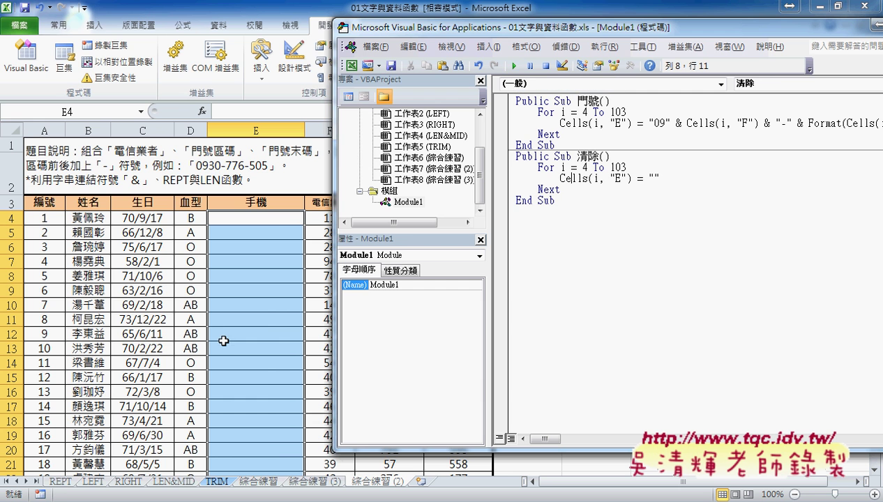
pyautogui.click(588, 122)
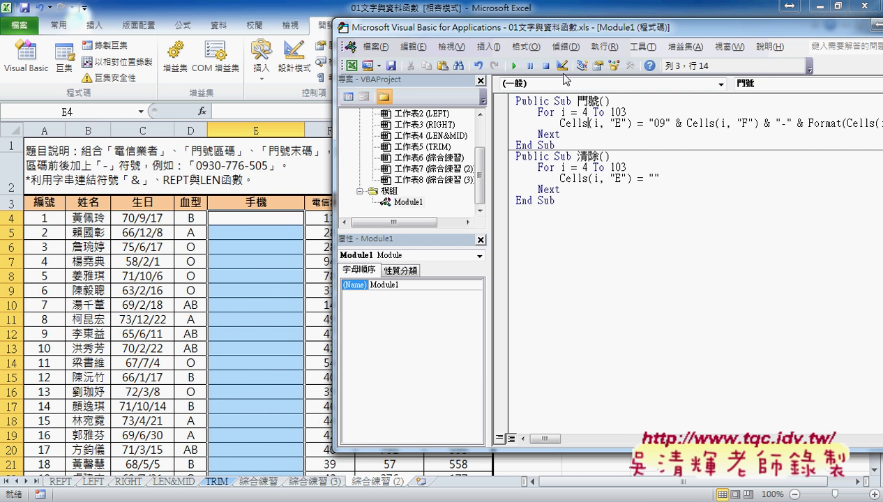
pyautogui.click(515, 67)
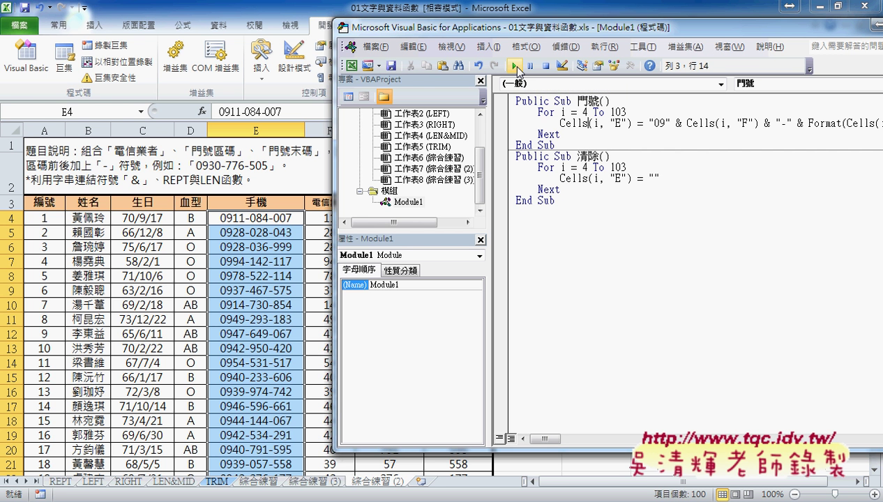
# Step: Move the VBA editor back over the sheet, widen it, and annotate the path into the code area
pyautogui.moveTo(527, 30)
pyautogui.mouseDown()
pyautogui.moveTo(424, 72)
pyautogui.moveTo(282, 77)
pyautogui.mouseUp()
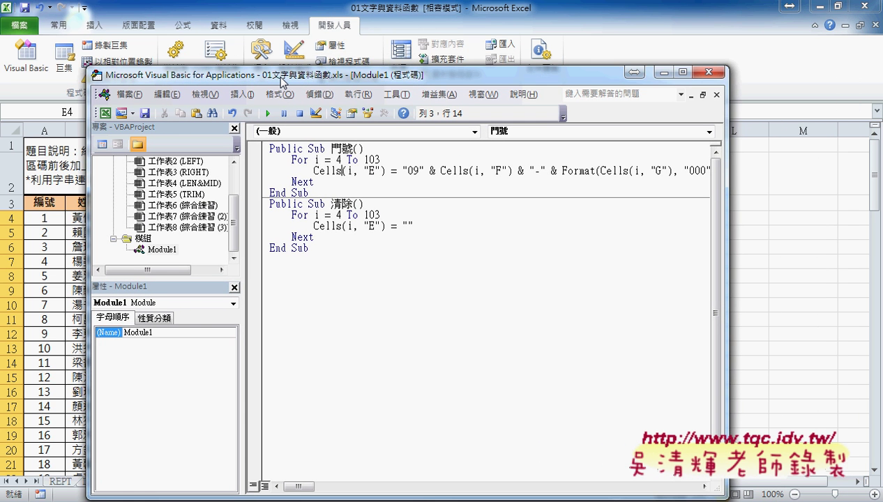
pyautogui.moveTo(728, 193); pyautogui.dragTo(849, 198)
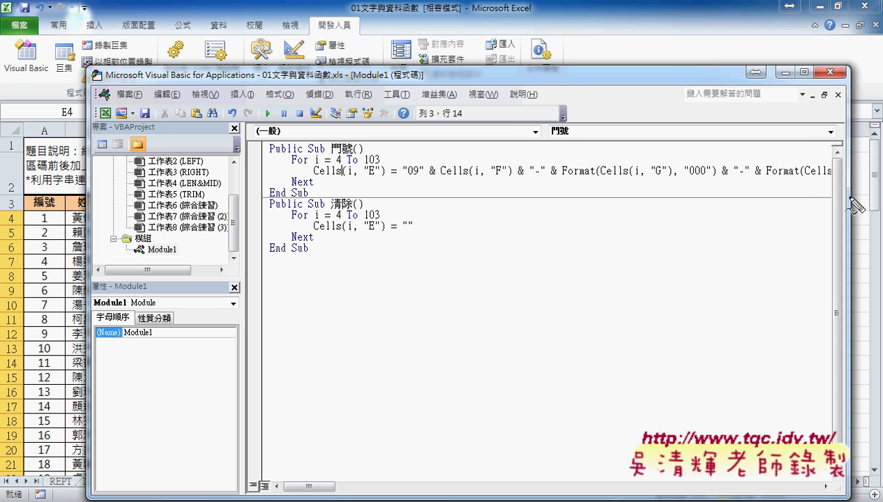
pyautogui.moveTo(313, 32); pyautogui.dragTo(353, 21)
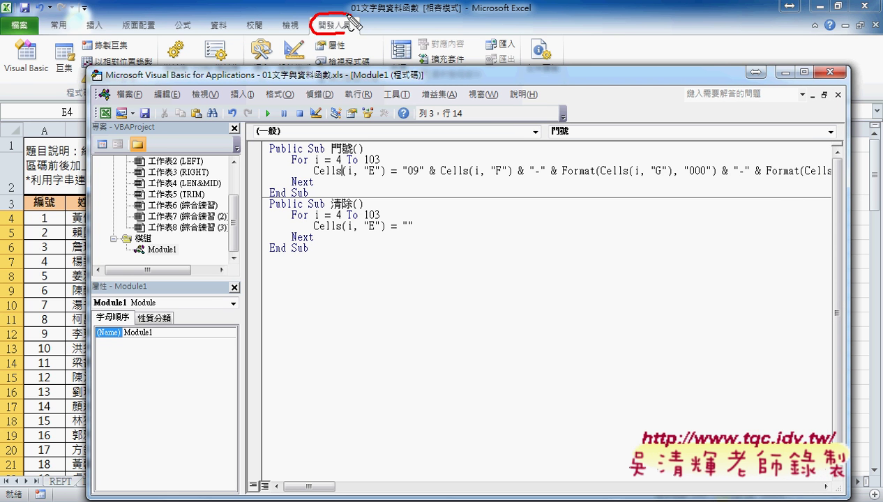
pyautogui.moveTo(28, 76)
pyautogui.mouseDown()
pyautogui.moveTo(46, 130)
pyautogui.moveTo(183, 262)
pyautogui.mouseUp()
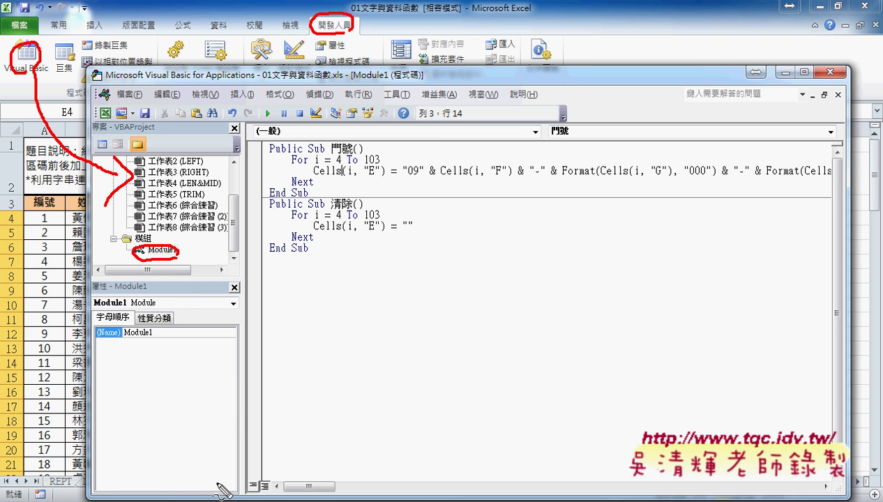
pyautogui.moveTo(206, 434)
pyautogui.mouseDown()
pyautogui.moveTo(270, 347)
pyautogui.moveTo(280, 282)
pyautogui.moveTo(298, 292)
pyautogui.mouseUp()
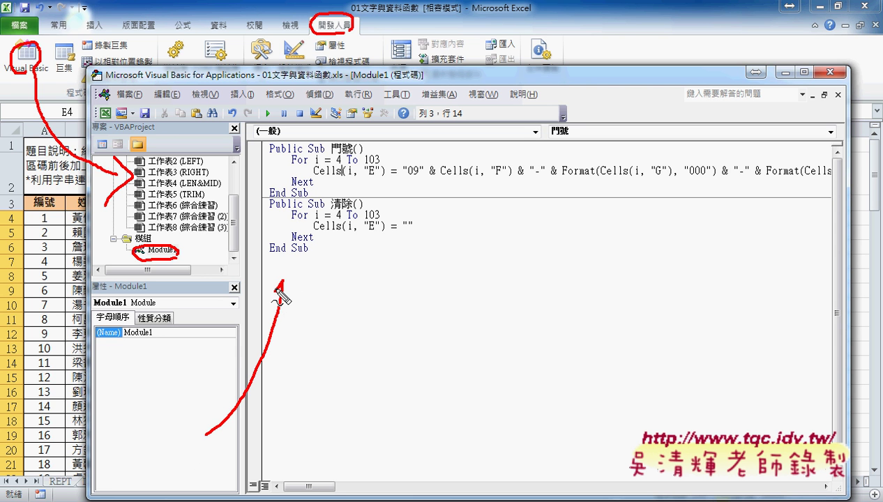
# Step: Underline the 門號 and 清除 macro names and ends, and mark how to run them
pyautogui.moveTo(311, 159); pyautogui.dragTo(354, 149)
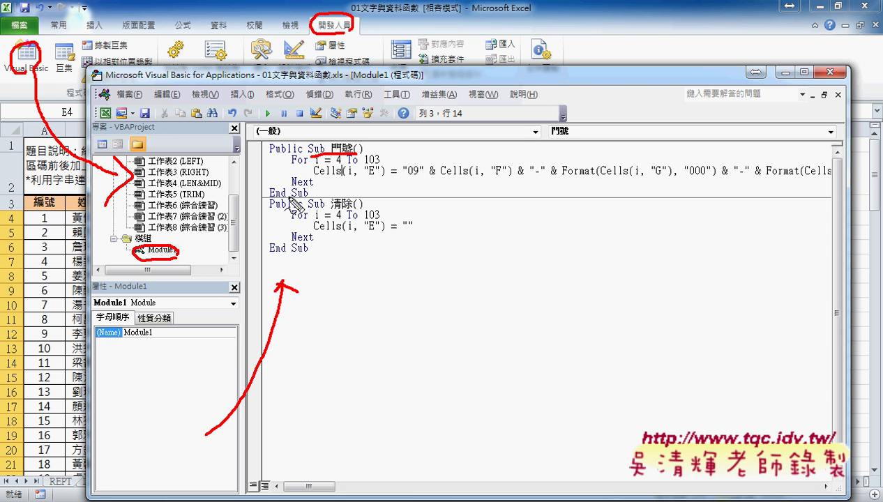
pyautogui.moveTo(288, 203); pyautogui.dragTo(355, 209)
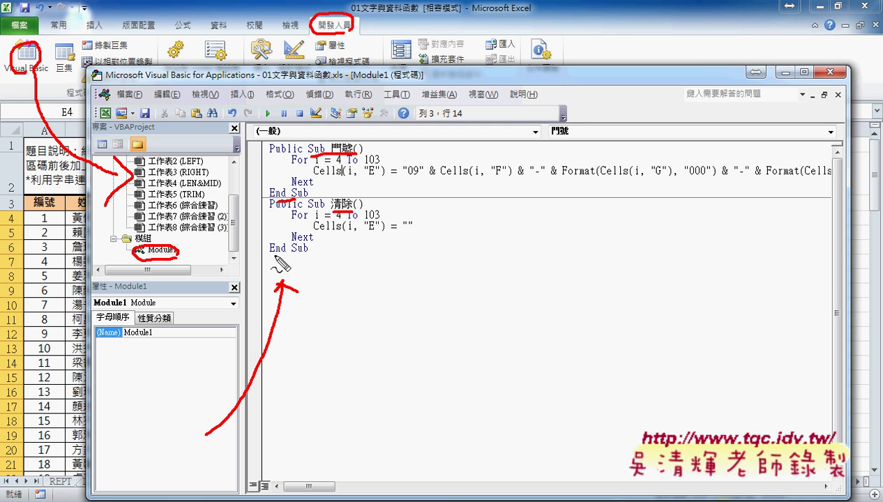
pyautogui.moveTo(272, 256); pyautogui.dragTo(305, 256)
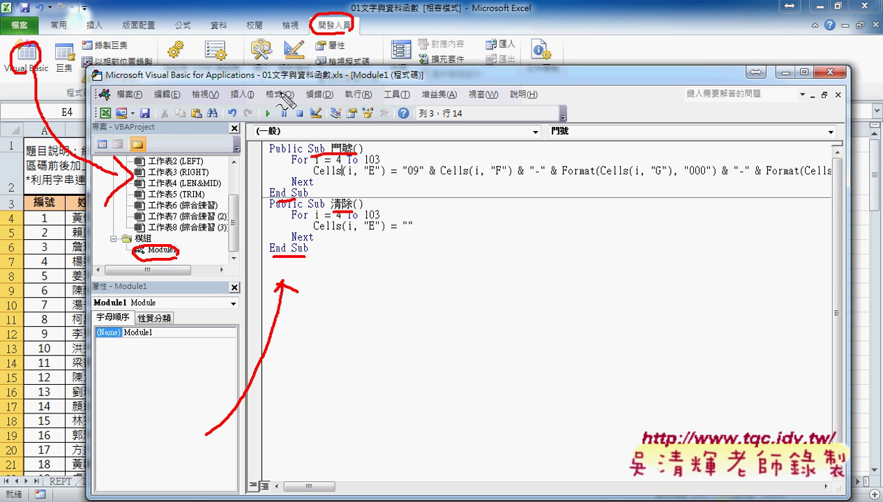
pyautogui.moveTo(277, 103); pyautogui.dragTo(285, 128)
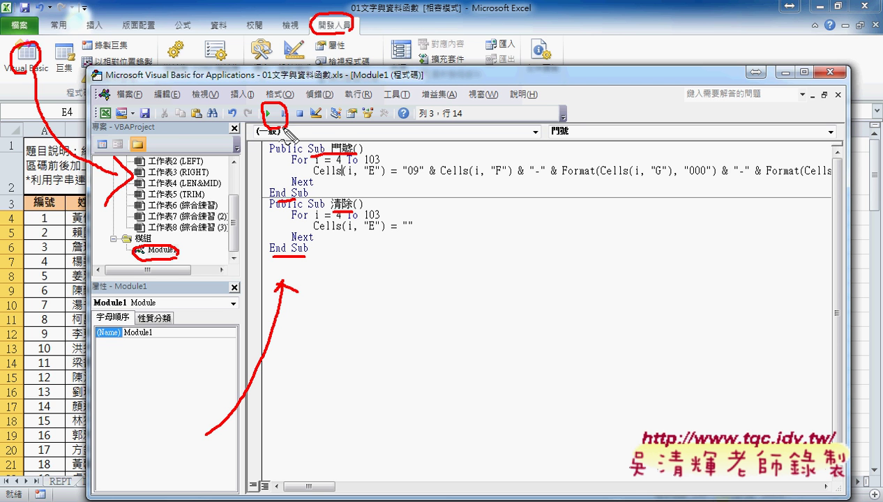